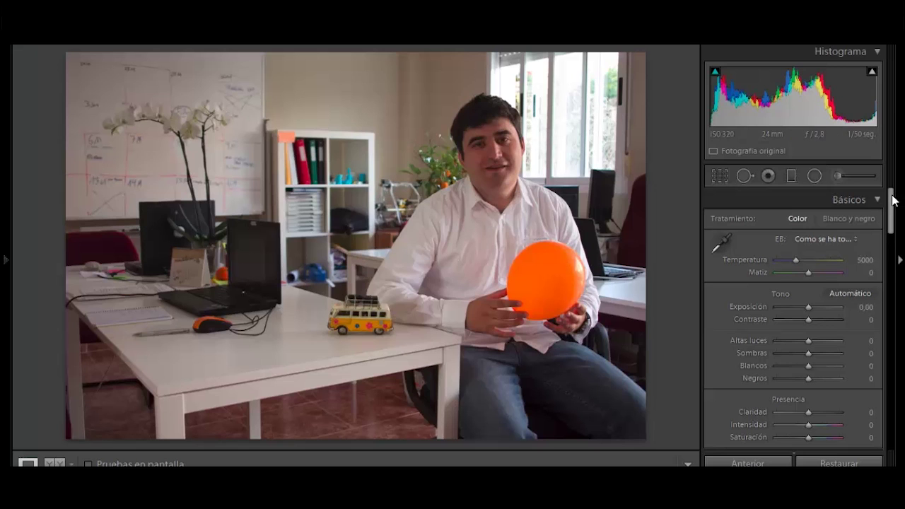
Step: Show the Tone Curve in point-editing mode, keeping the Linear preset and a straight RGB curve
drag(893, 201, 900, 243)
scroll(900, 242, down, 2)
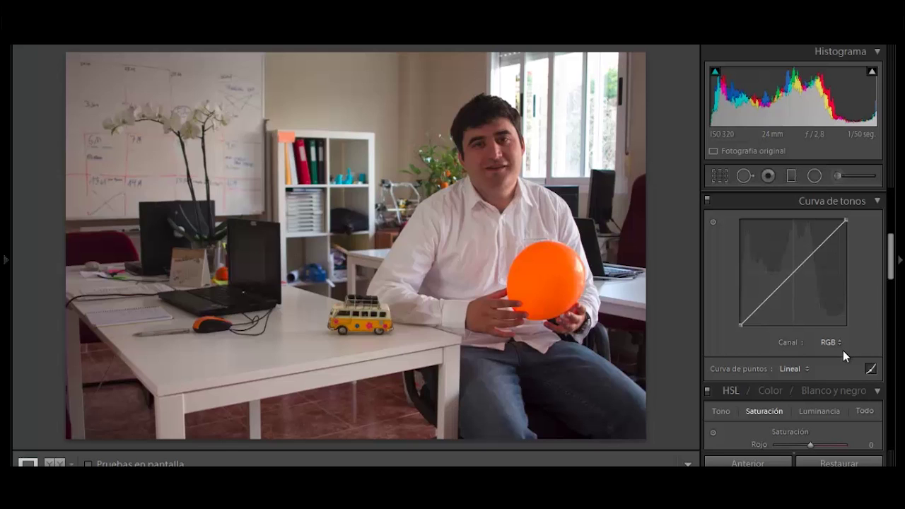
click(805, 368)
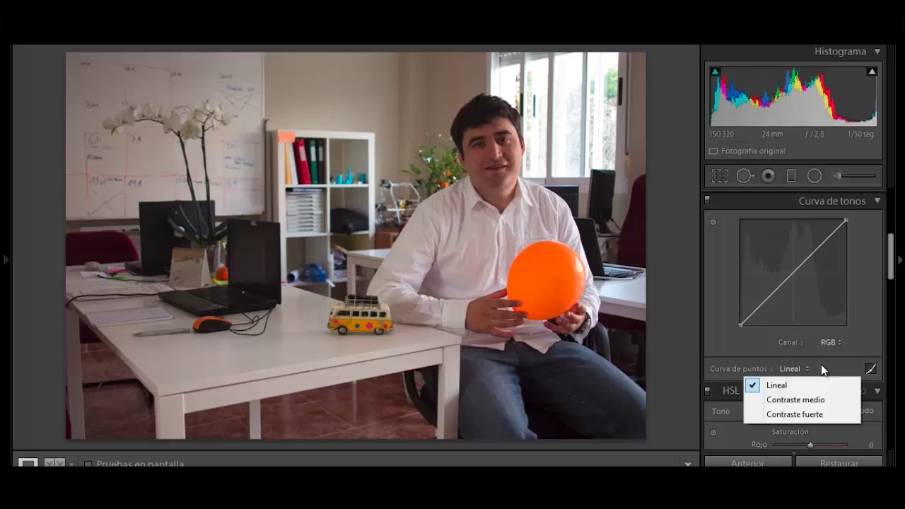
click(821, 364)
click(871, 369)
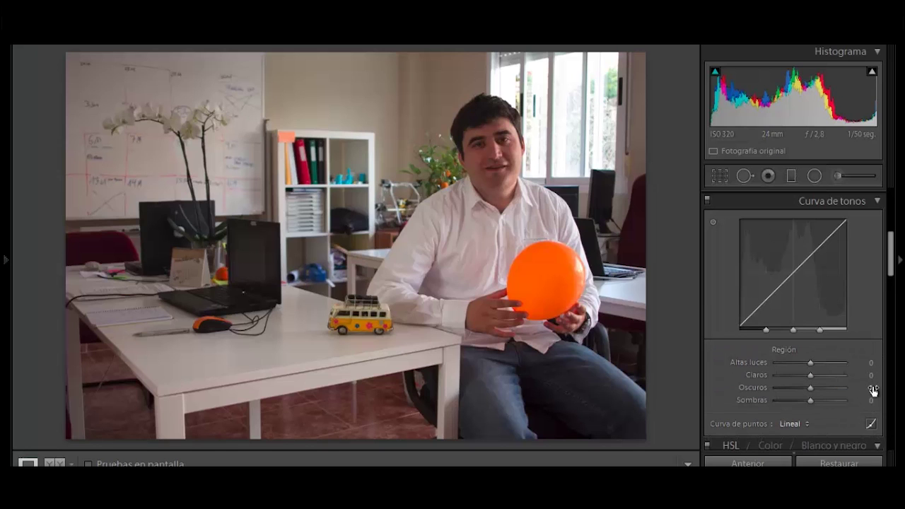
click(875, 425)
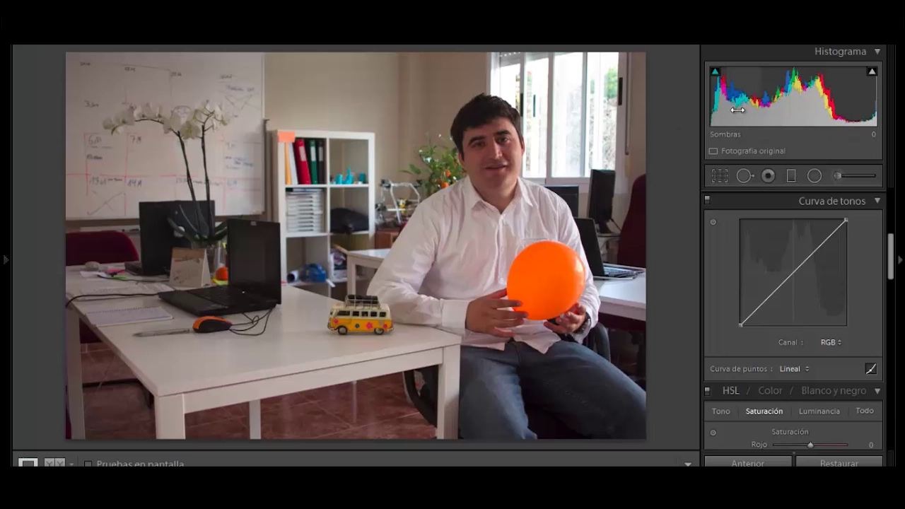
click(750, 314)
click(759, 306)
click(766, 302)
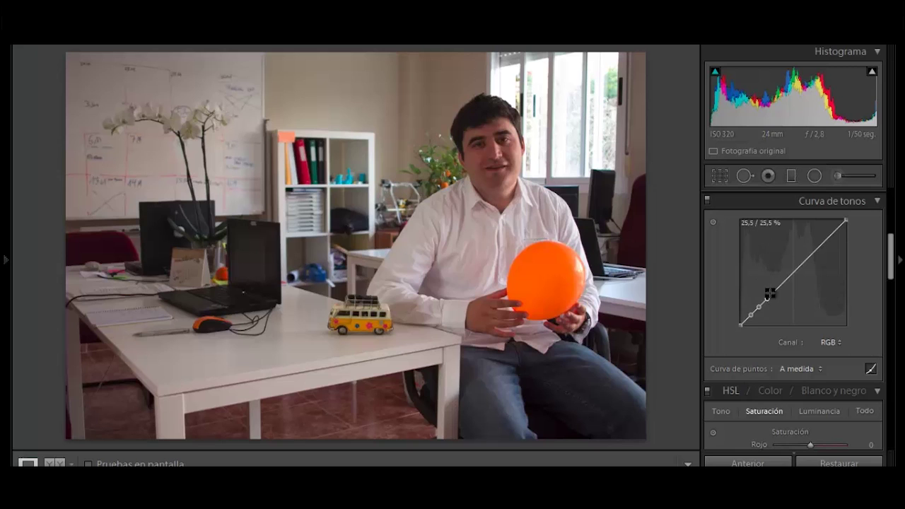
click(777, 289)
drag(760, 306, 760, 300)
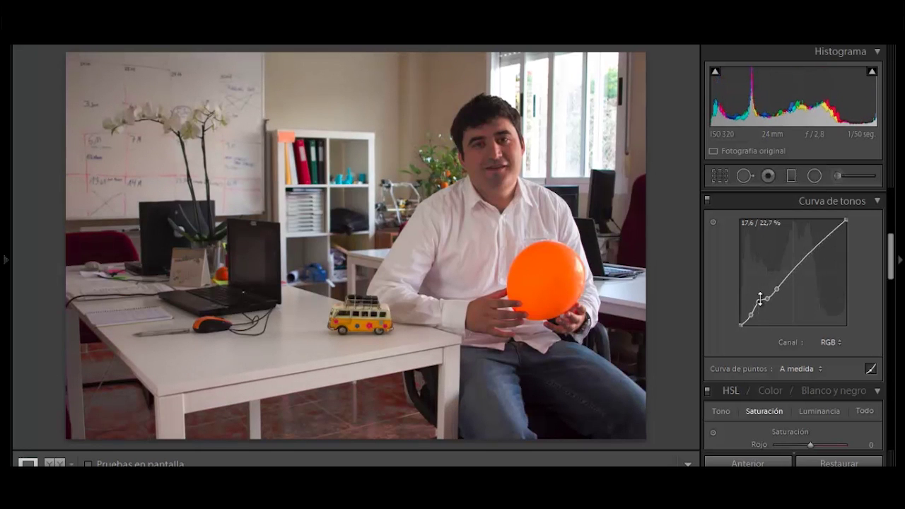
drag(761, 300, 761, 305)
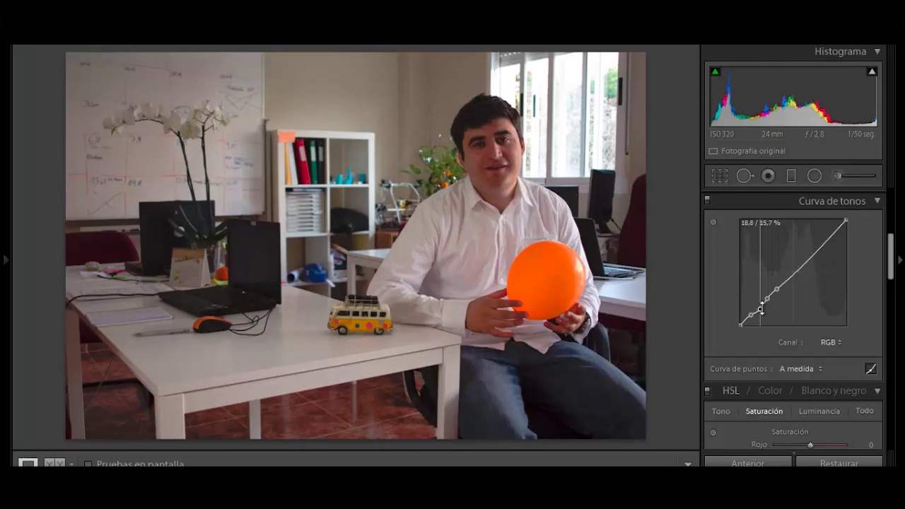
drag(764, 301, 768, 296)
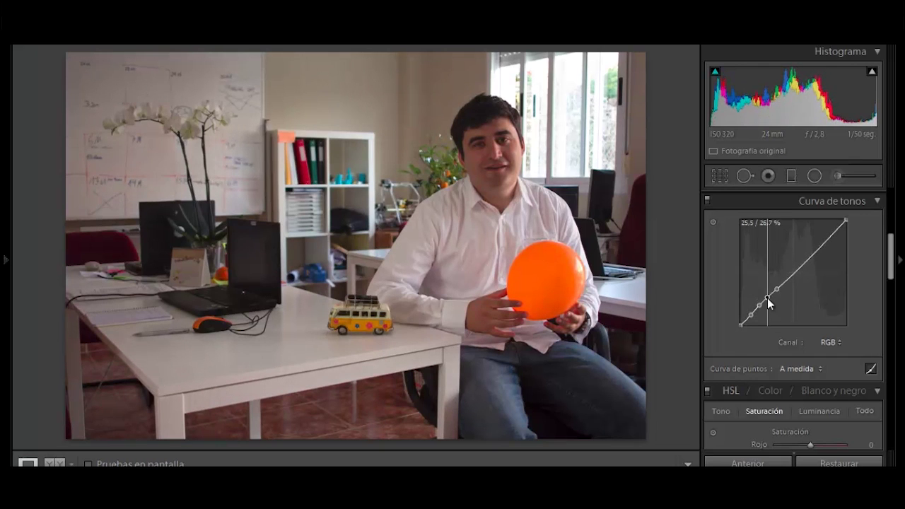
click(804, 263)
drag(759, 307, 767, 295)
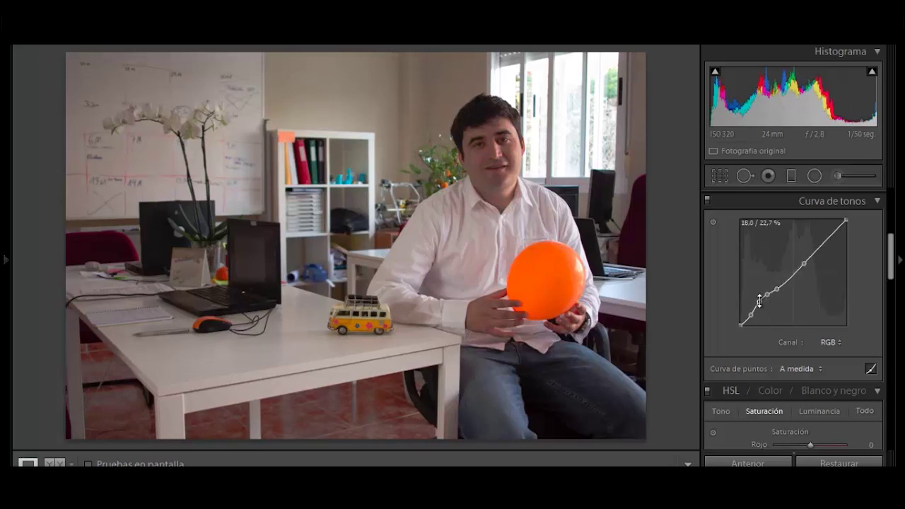
drag(752, 316, 751, 306)
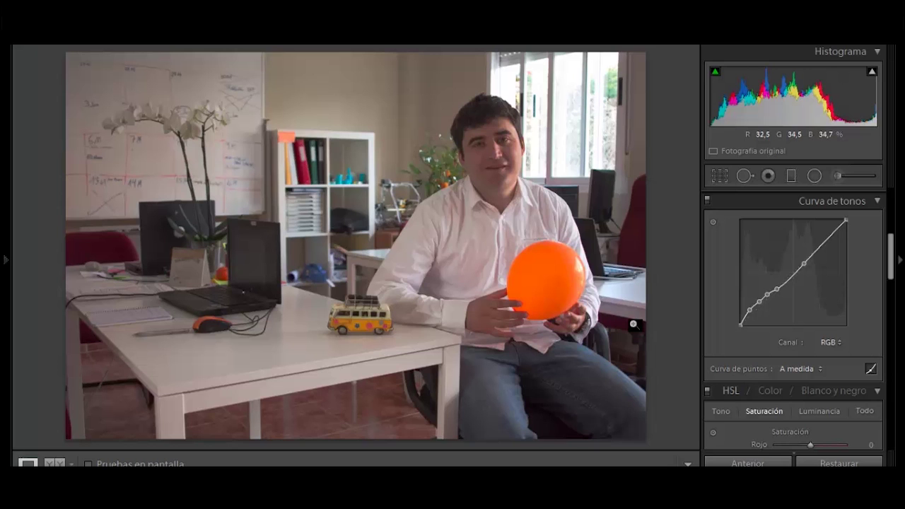
key(ctrl+z)
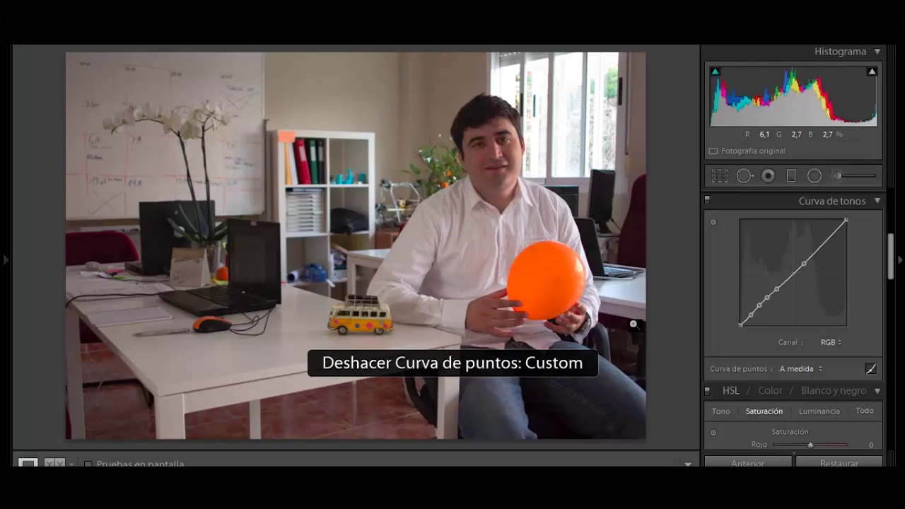
key(ctrl+z)
key(ctrl+z)
key(ctrl+z)
key(ctrl+z)
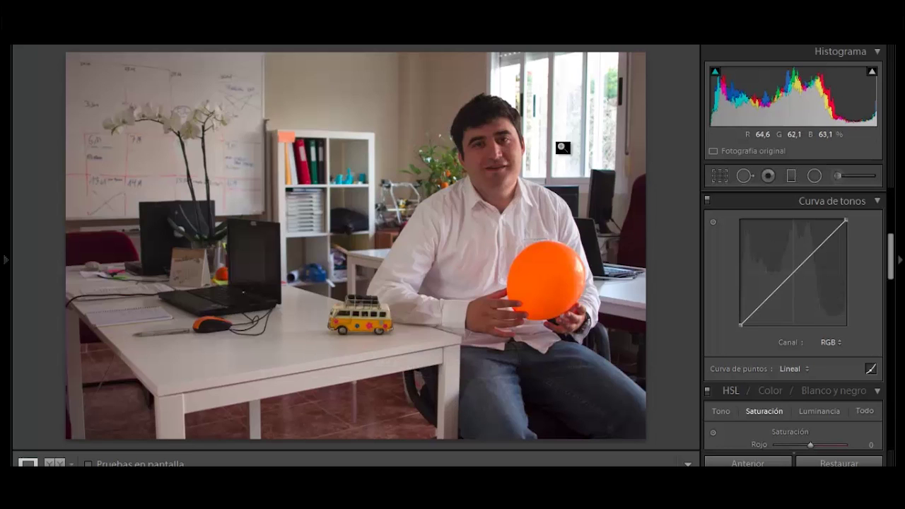
Step: Sample the face to lift the midtones and the window to lower the white point to about 94.9%
click(713, 223)
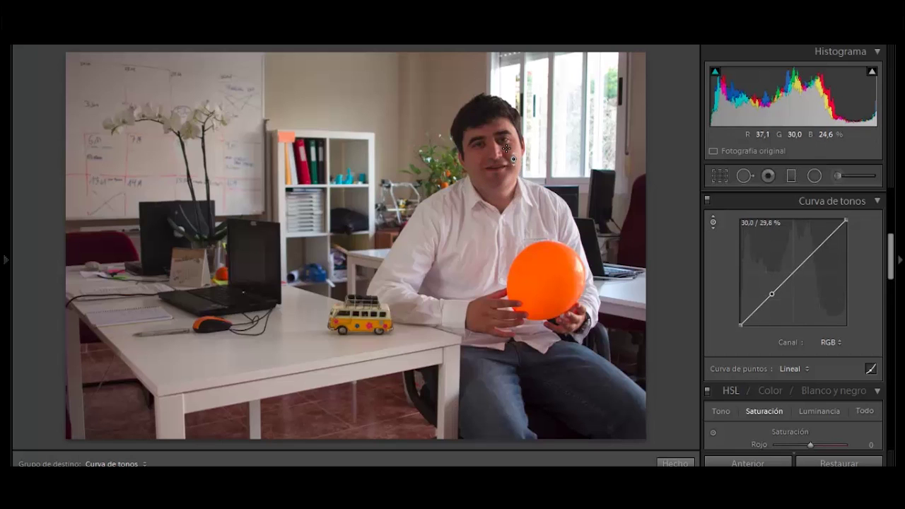
drag(507, 150, 501, 135)
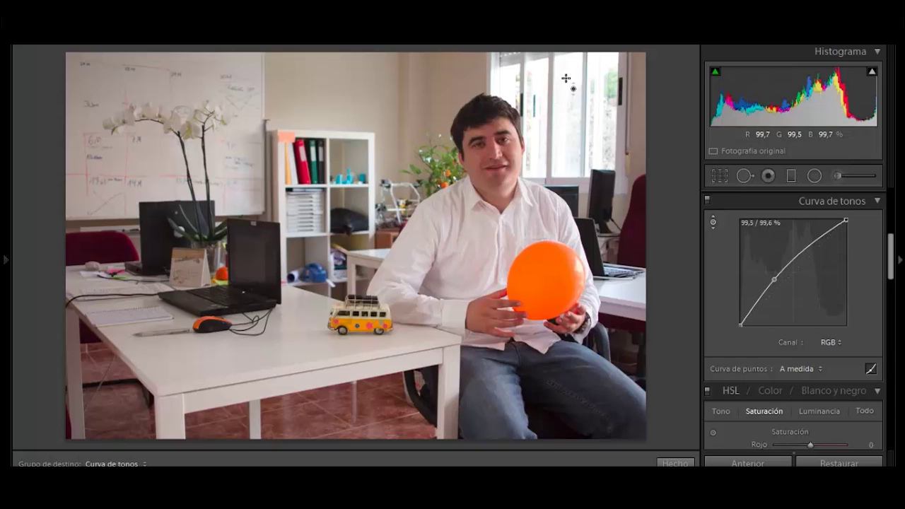
mouse_move(566, 79)
mouse_down()
mouse_move(565, 133)
mouse_move(566, 89)
mouse_up()
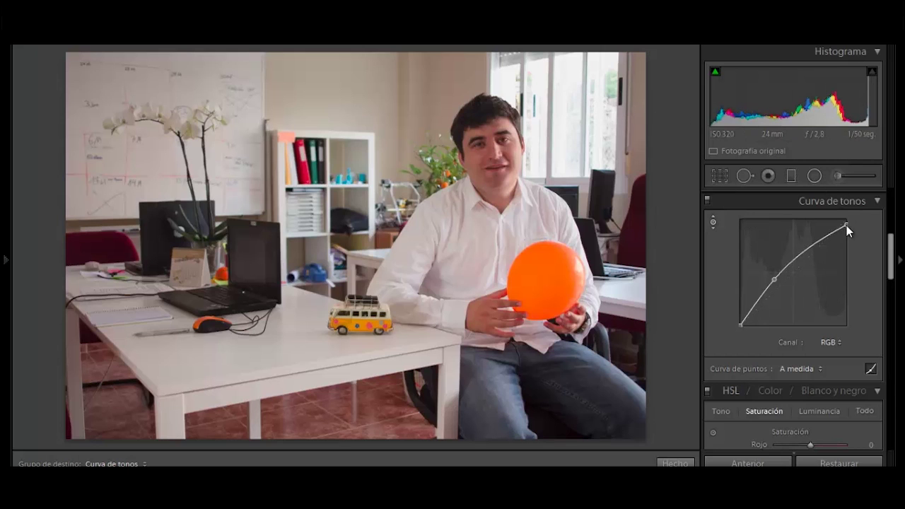
Step: Set the curve's white endpoint to about 98% and pull an upper highlight point down slightly
key(Escape)
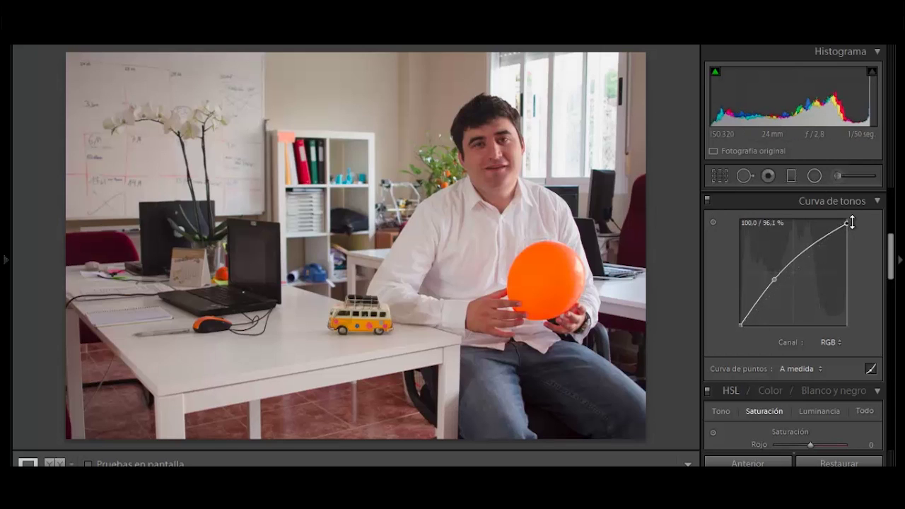
drag(852, 223, 854, 207)
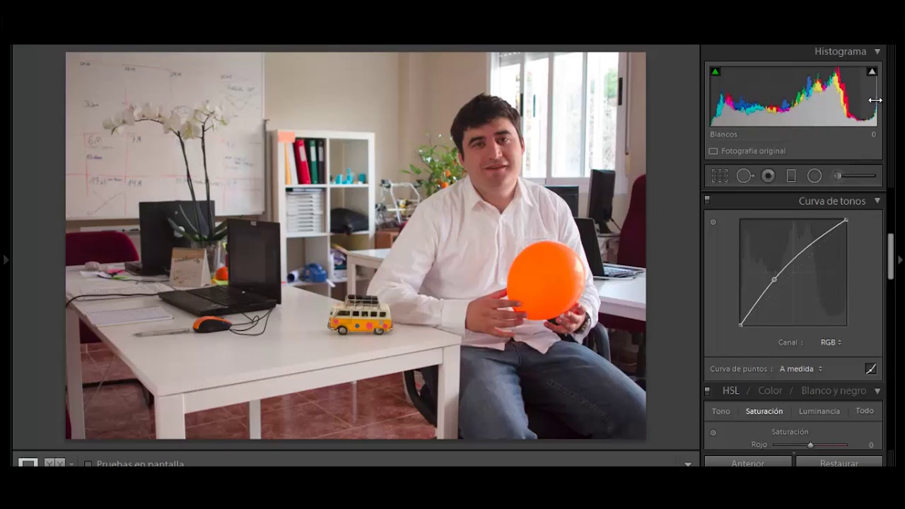
drag(847, 221, 847, 221)
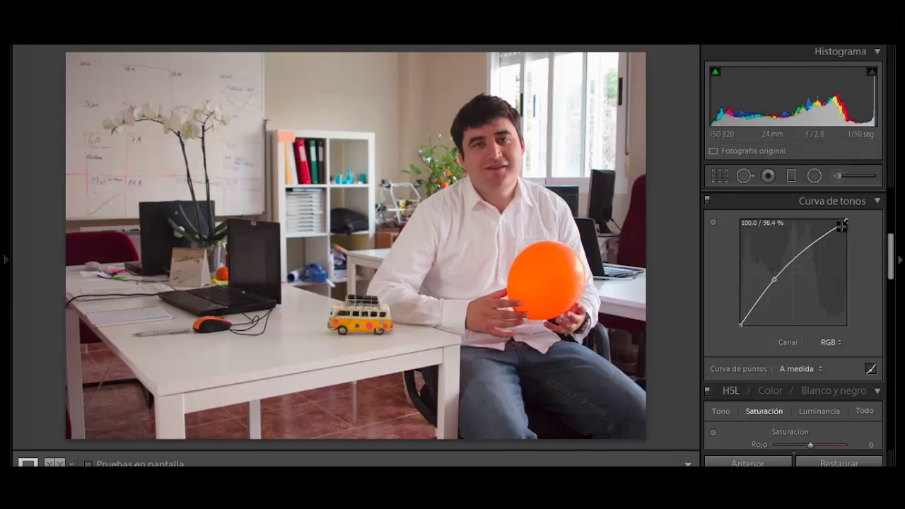
drag(813, 243, 815, 251)
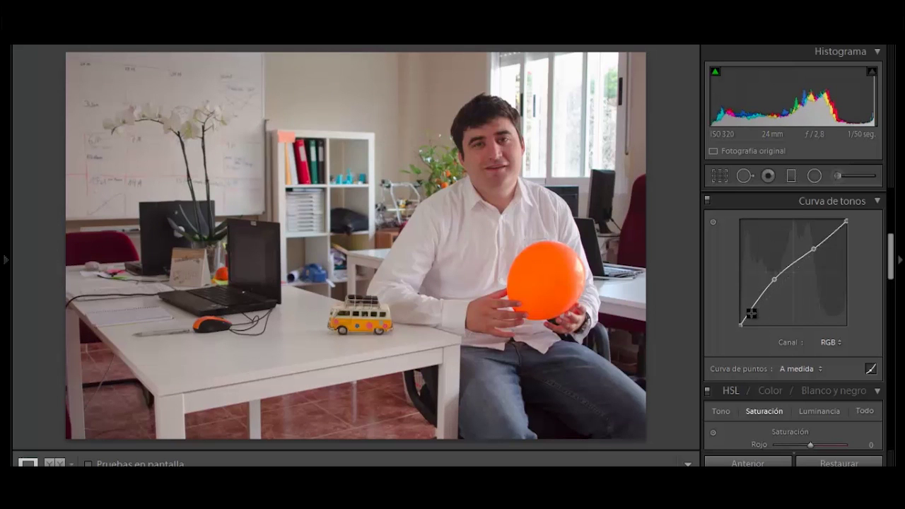
Step: Lift a shadow point and the black point to fade the darks, then show Before/After
drag(758, 301, 749, 309)
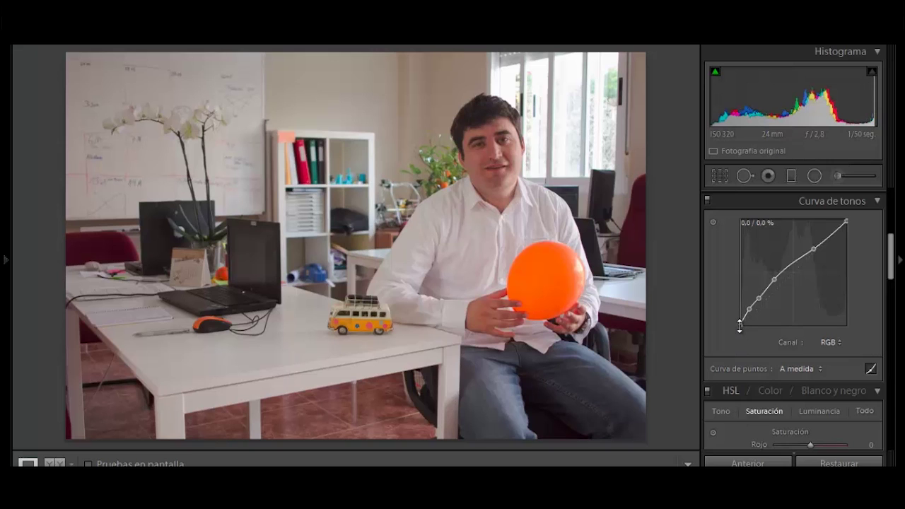
drag(735, 325, 738, 313)
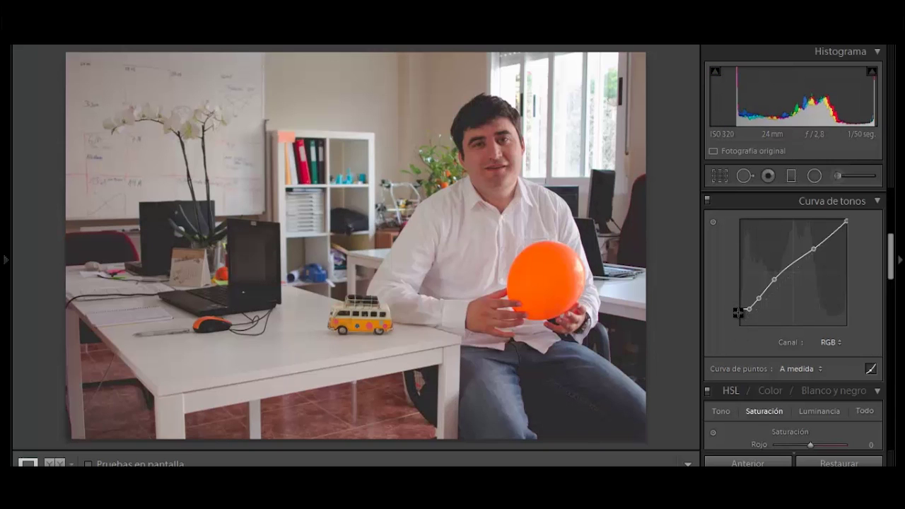
key(ctrl+z)
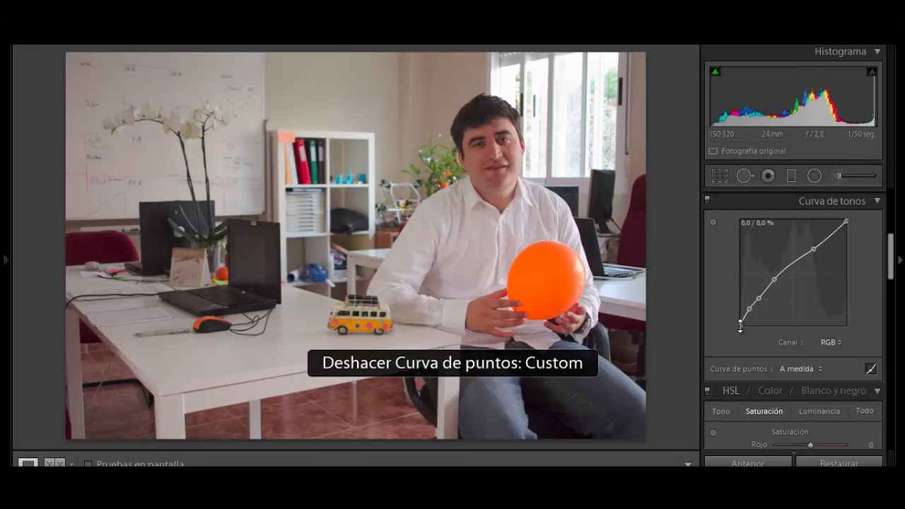
drag(741, 326, 741, 329)
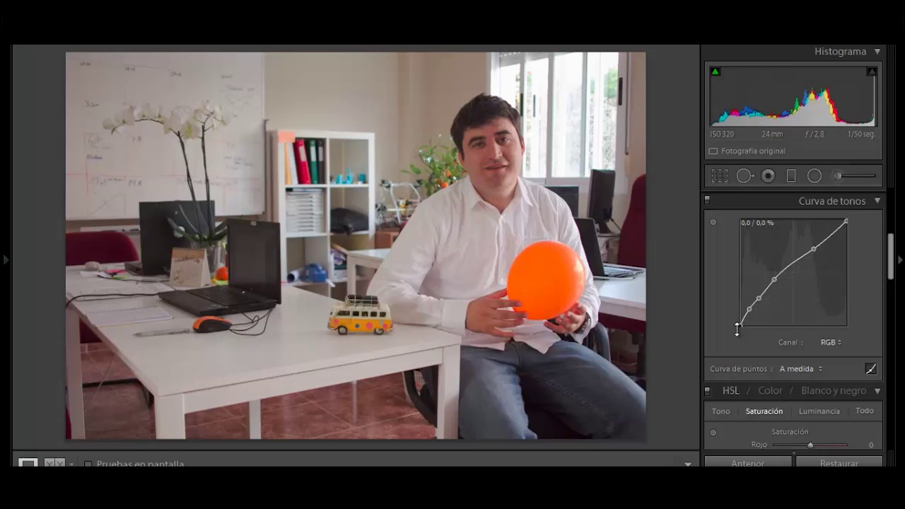
mouse_move(730, 330)
mouse_down()
mouse_move(740, 309)
mouse_move(739, 339)
mouse_up()
drag(758, 300, 757, 299)
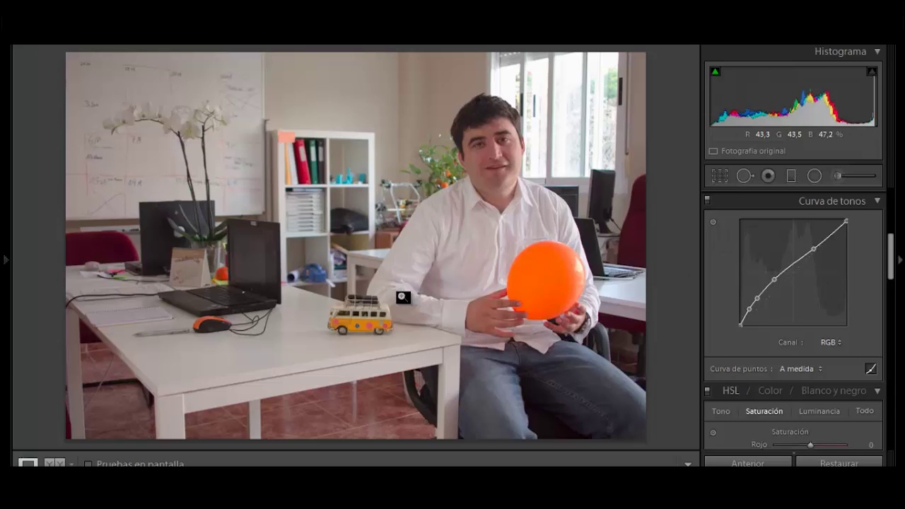
click(50, 462)
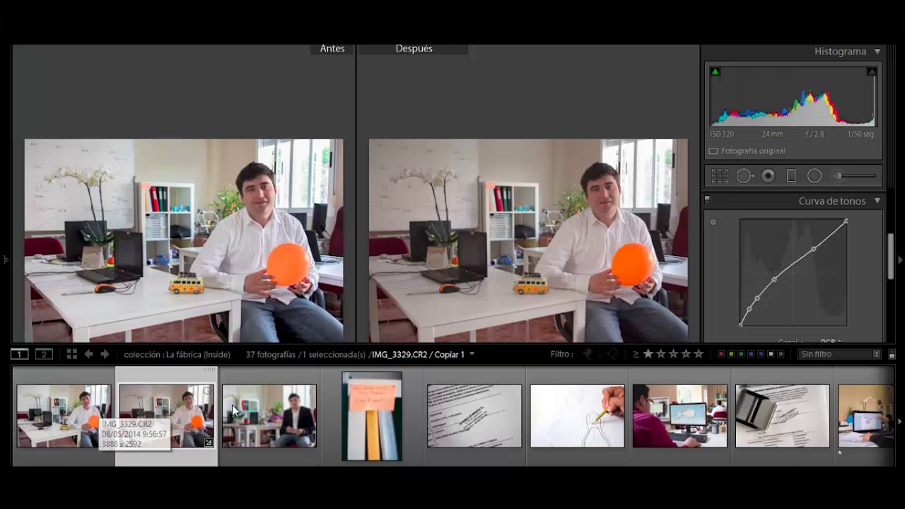
Step: Switch between the original and Copia 1, select both, and hide the filmstrip
click(92, 424)
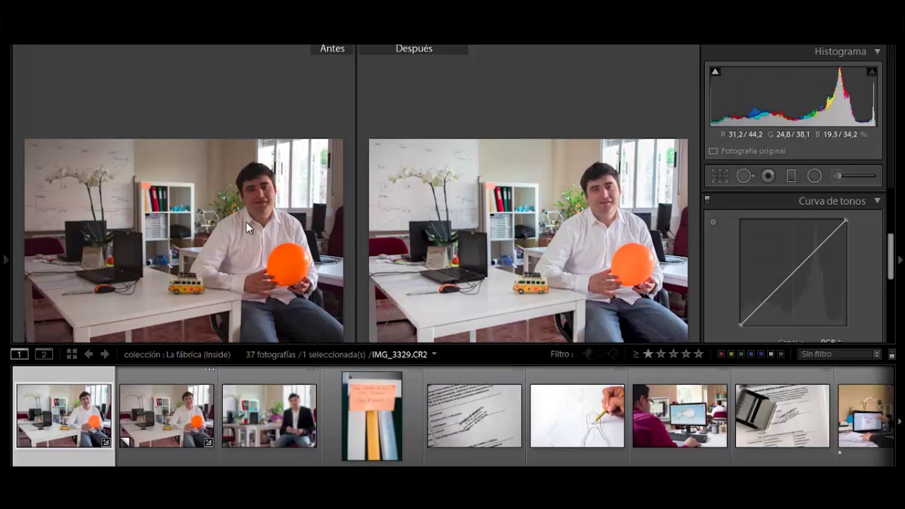
click(176, 411)
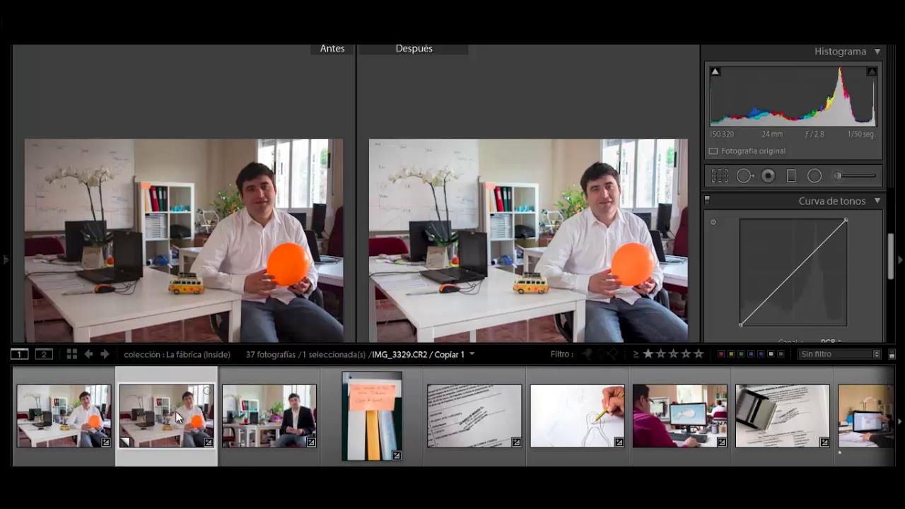
ctrl+click(64, 417)
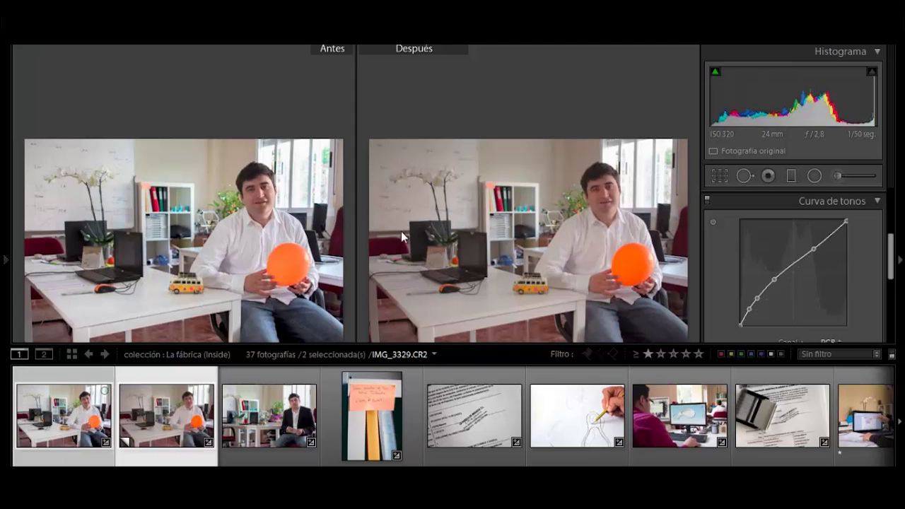
key(F6)
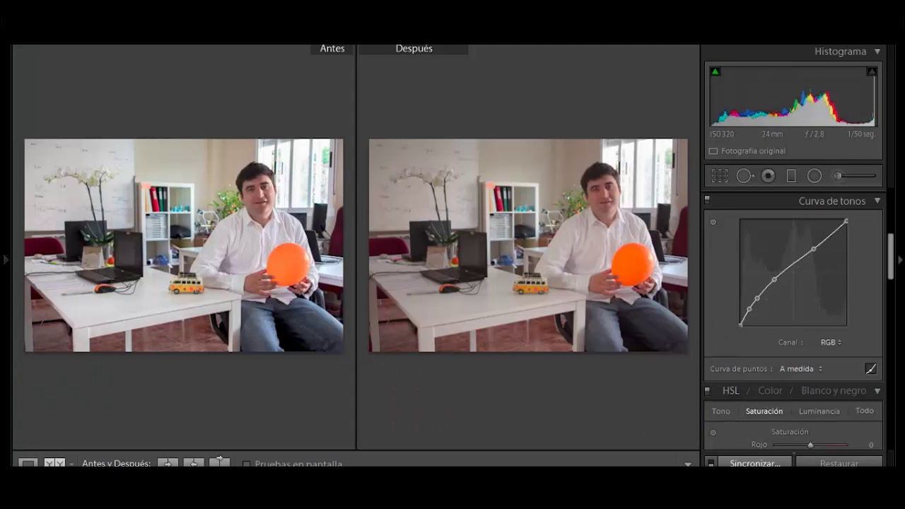
Step: Open and cancel the Sync settings, select only the original, and hide the filmstrip again
click(755, 463)
click(696, 364)
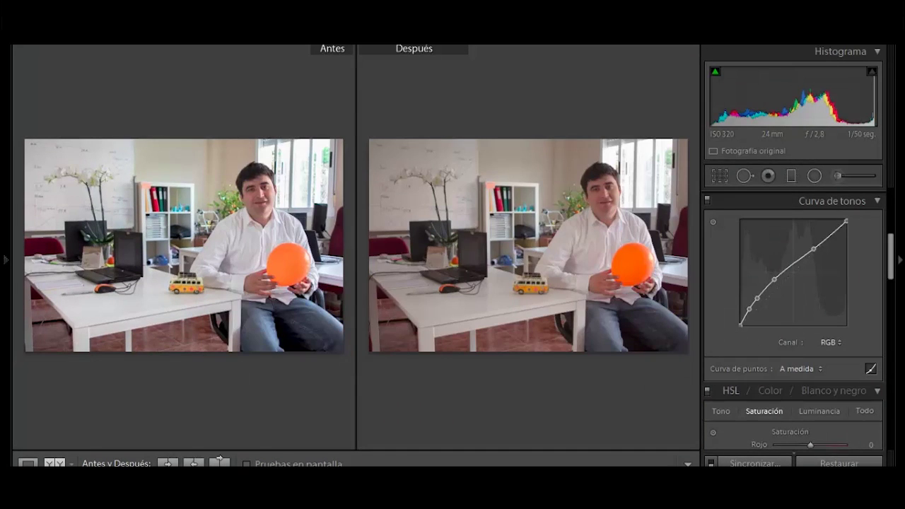
key(F6)
click(262, 413)
click(70, 407)
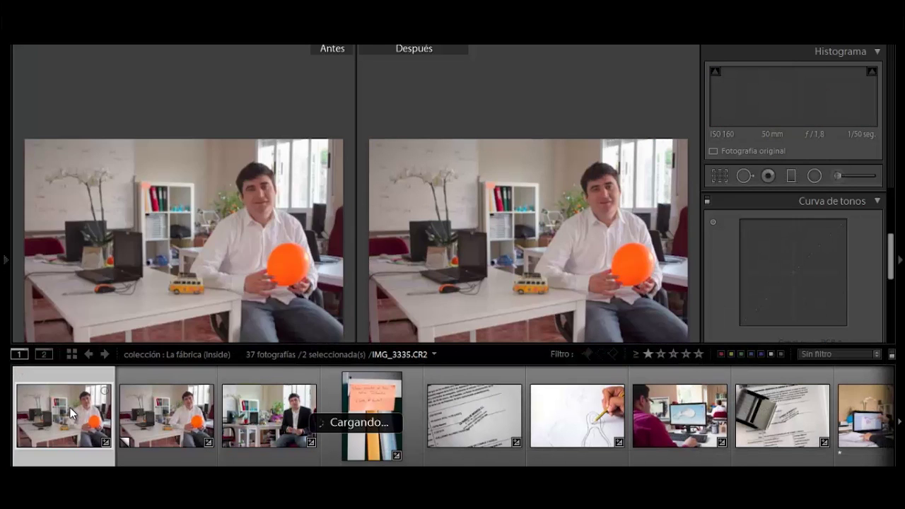
key(F6)
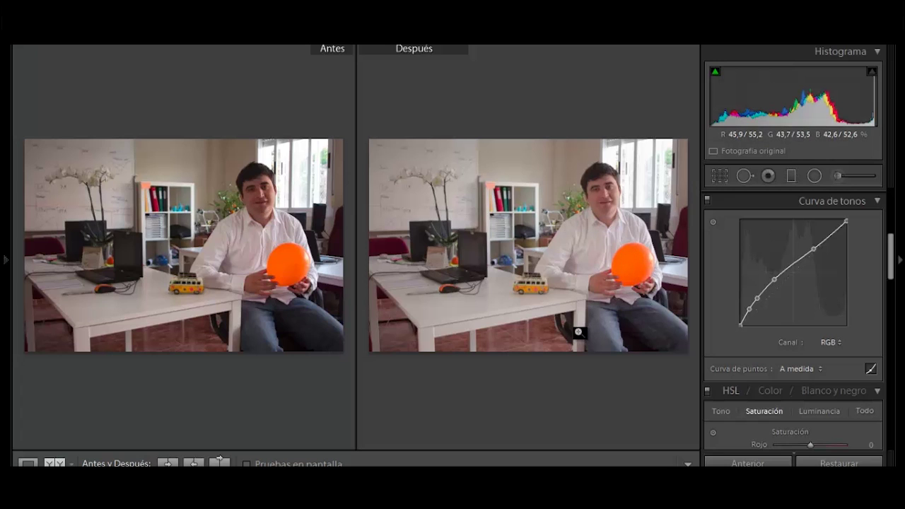
Step: Show the edited photo alone in Loupe view and add a curve point at about 89.0 / 89.0%
click(29, 463)
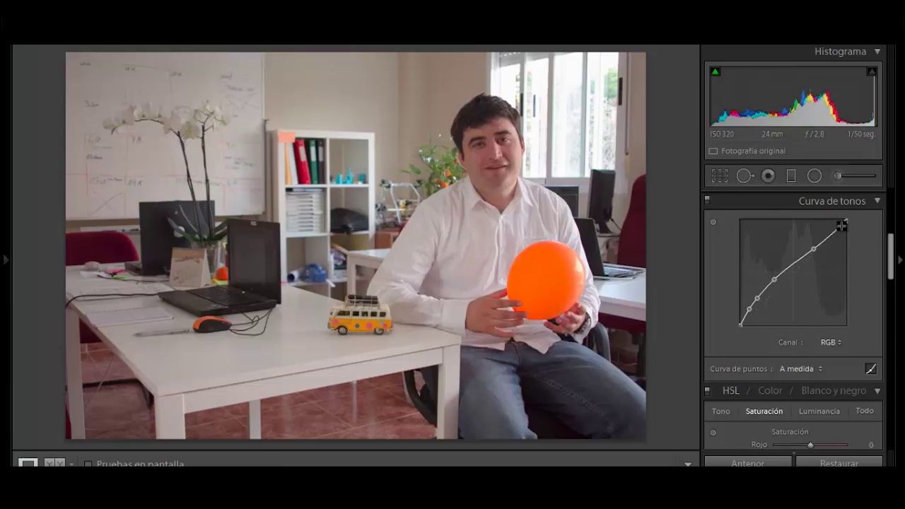
click(840, 227)
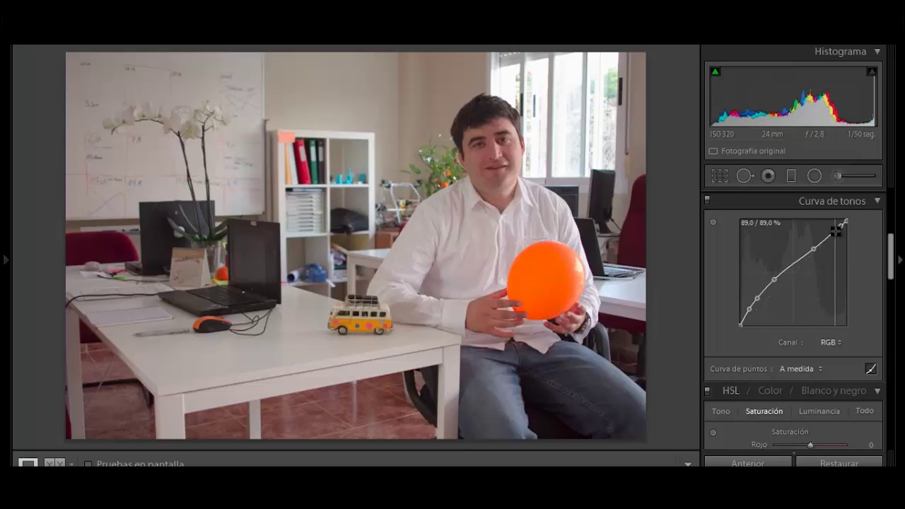
Step: Undo the extra highlight point and raise the midtone curve point to about 57.0 / 63.9% from the photo
drag(842, 227, 828, 240)
click(829, 240)
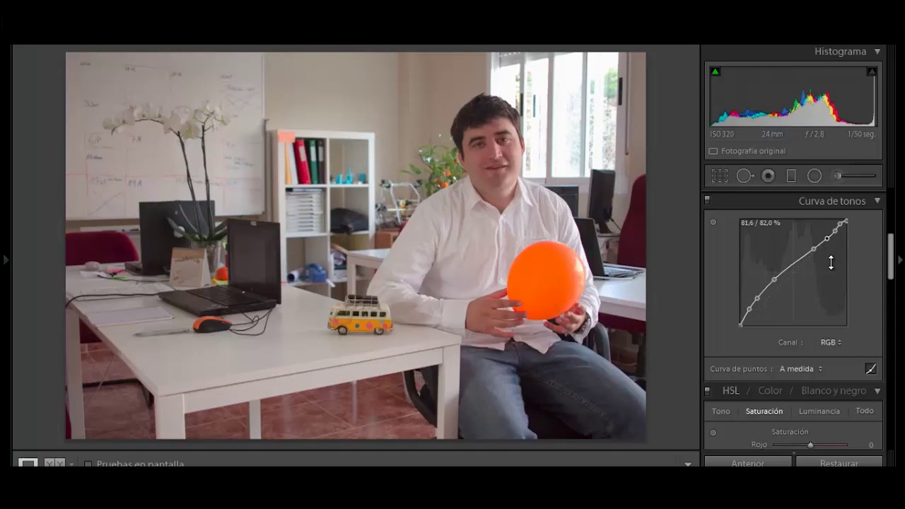
key(ctrl+z)
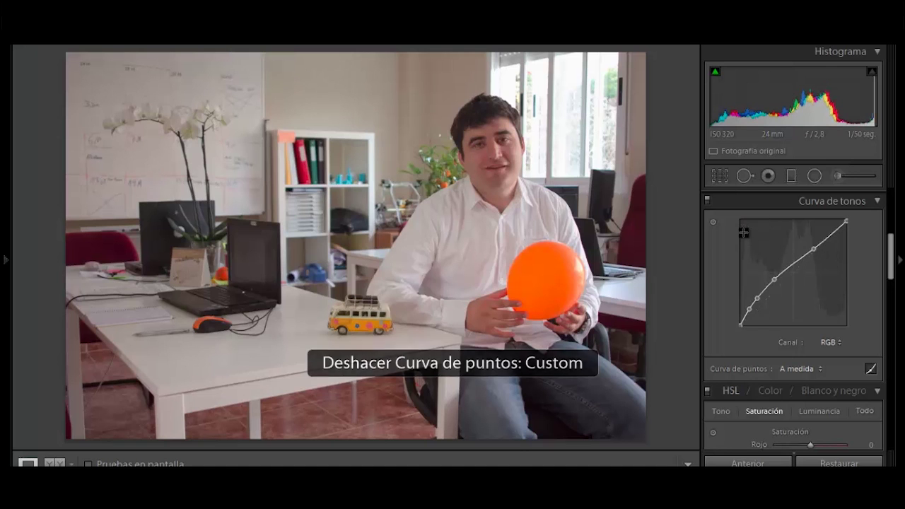
click(713, 222)
drag(465, 252, 463, 241)
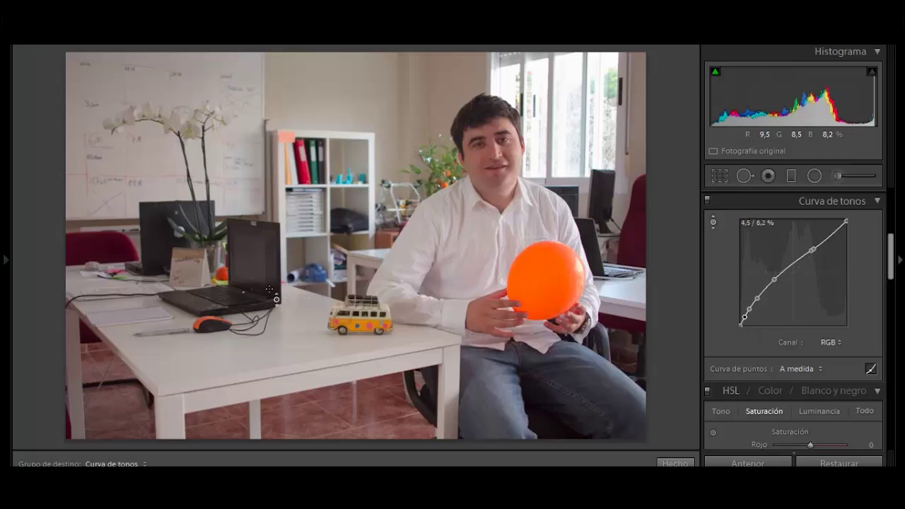
Step: Drag down on a dark area to set the shadow point near 5.1 / 8.6%, then finish with Hecho
drag(270, 292, 271, 290)
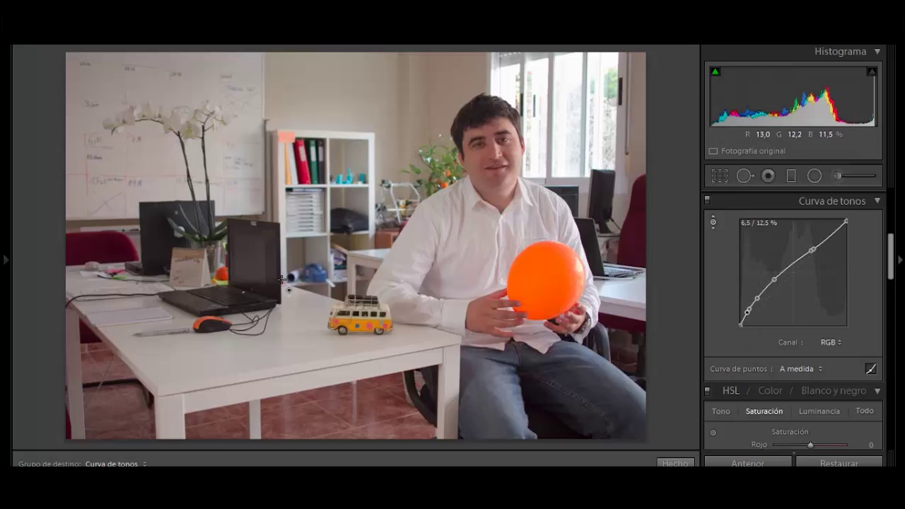
mouse_move(268, 287)
mouse_down()
mouse_move(276, 344)
mouse_move(274, 332)
mouse_up()
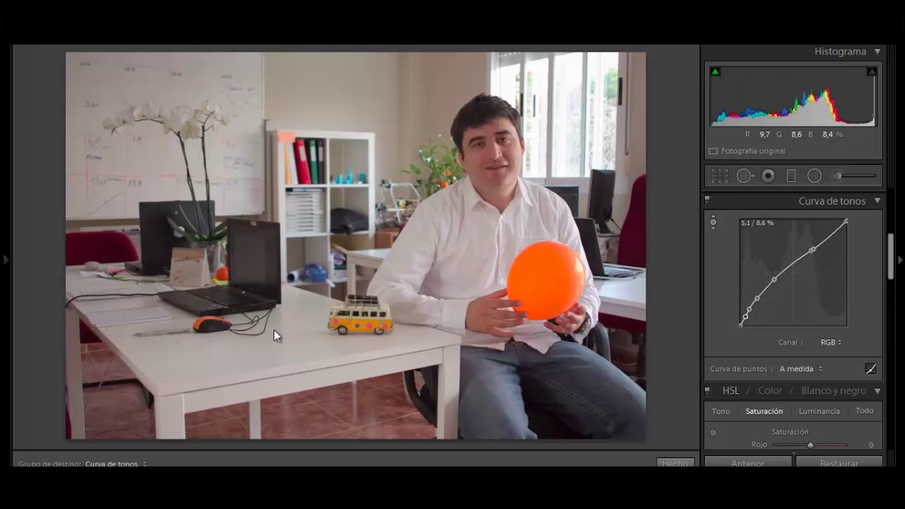
click(666, 464)
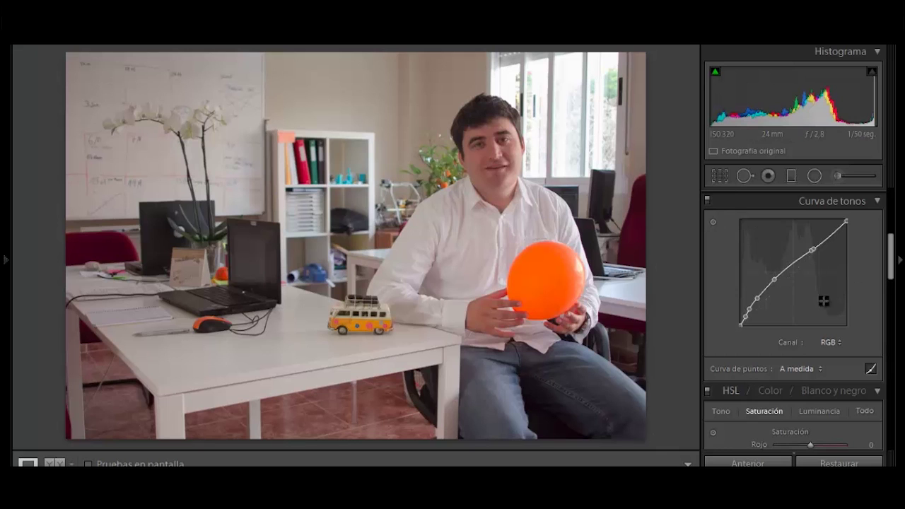
Step: Set Exposición in the Básicos panel to +1,77
drag(892, 268, 892, 223)
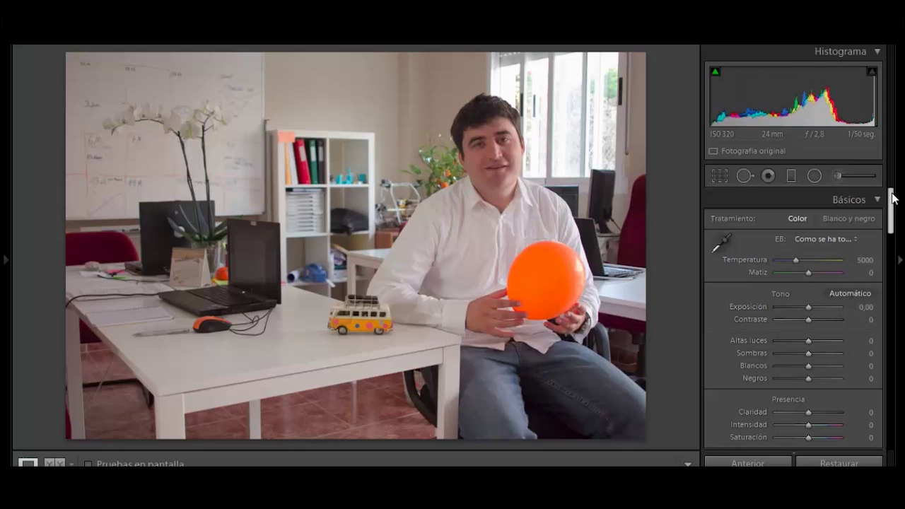
drag(892, 198, 893, 244)
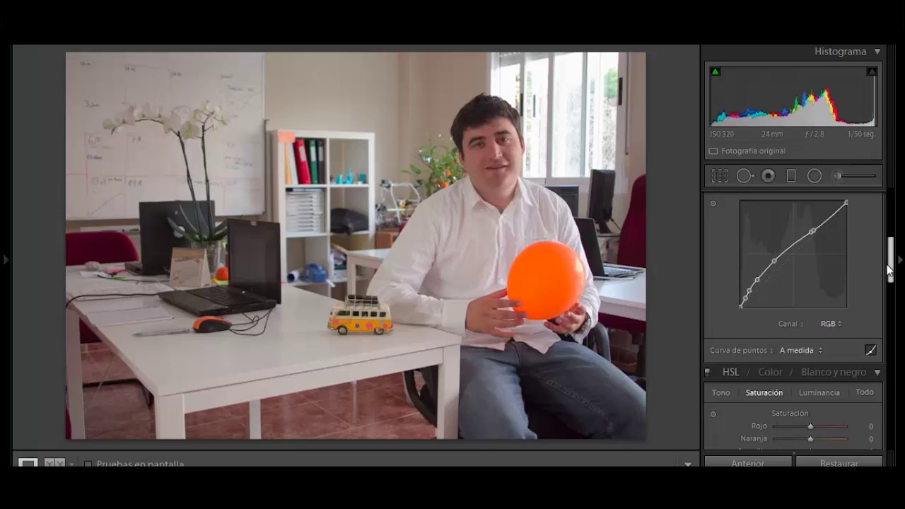
drag(890, 258, 889, 209)
drag(806, 308, 818, 308)
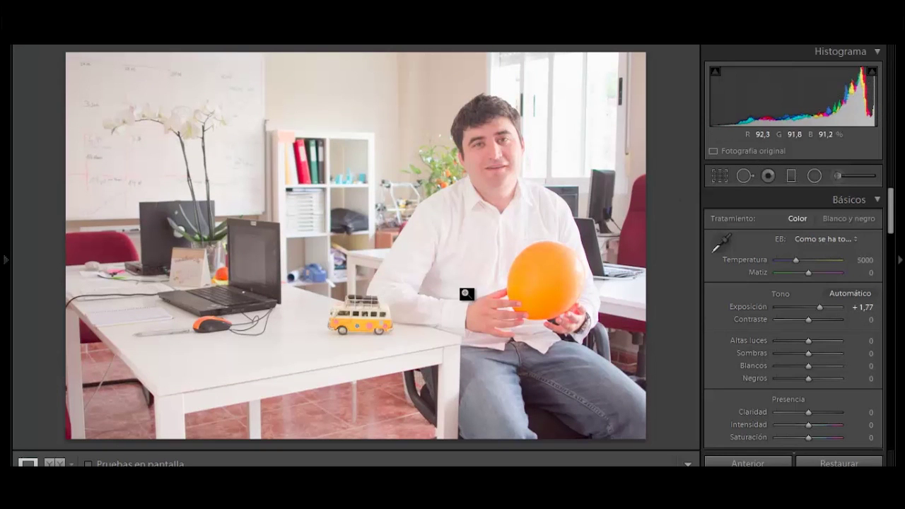
Step: Try pushing Exposición to +5,00, then reset it to 0,00
drag(821, 308, 847, 308)
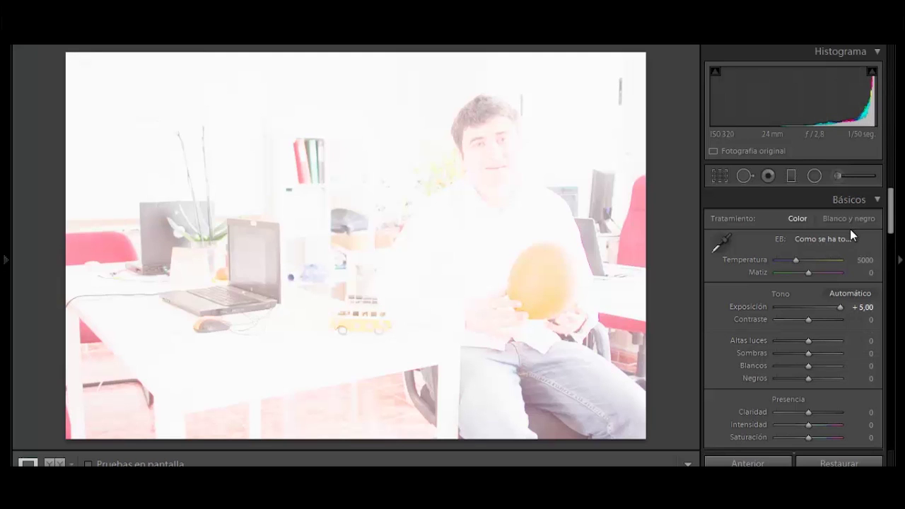
drag(840, 307, 846, 307)
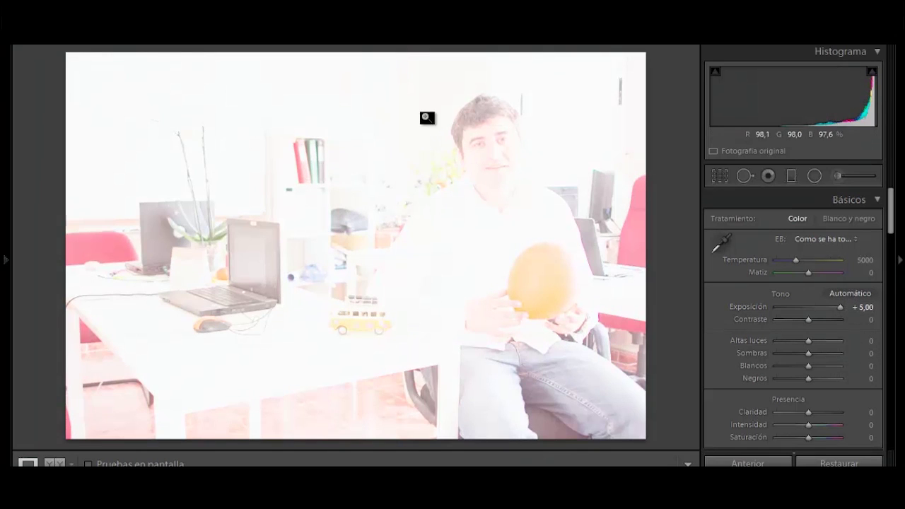
double_click(841, 307)
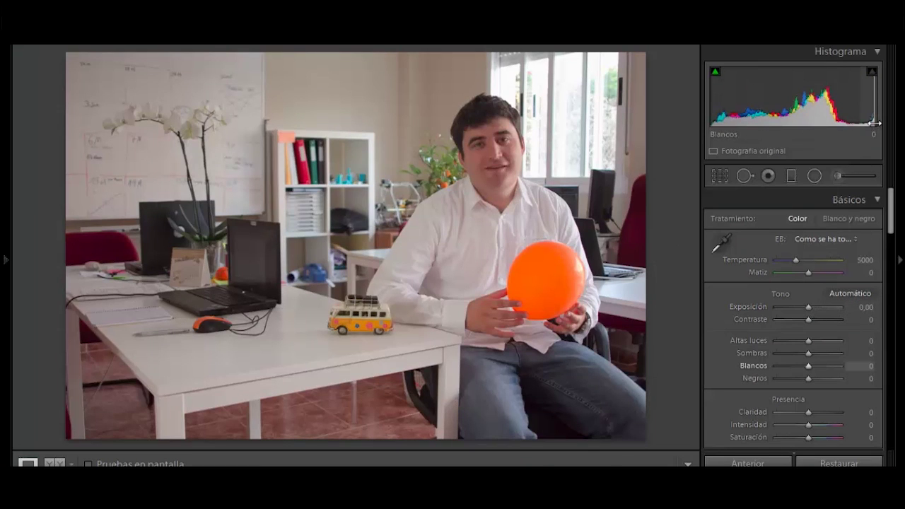
Step: Show the original and edited photo side by side in Antes/Después view
drag(891, 209, 892, 244)
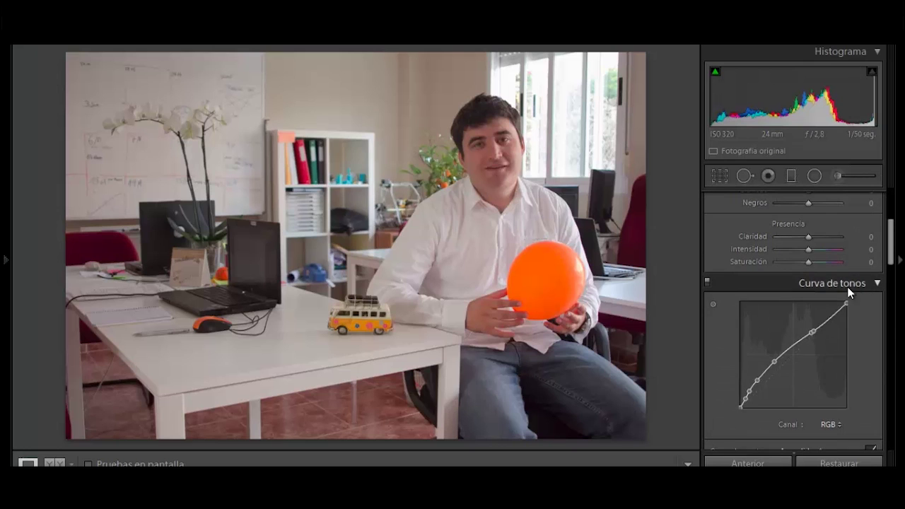
drag(891, 248, 891, 215)
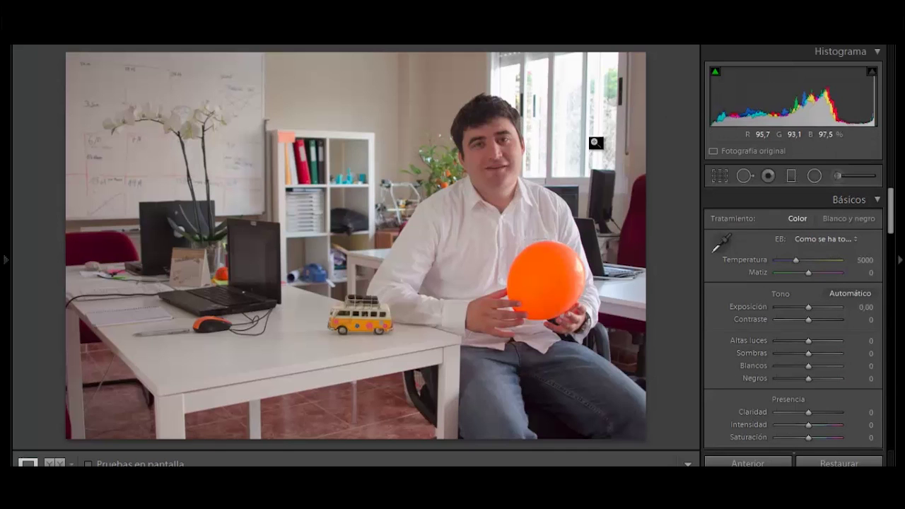
click(57, 464)
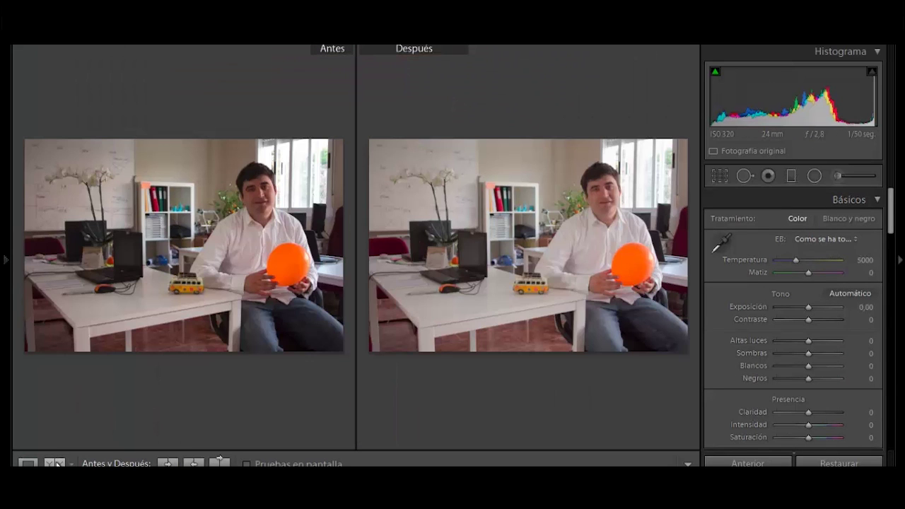
Step: Zoom both previews to 1:1 on the man's face, fit them back, and return to Loupe view
click(301, 181)
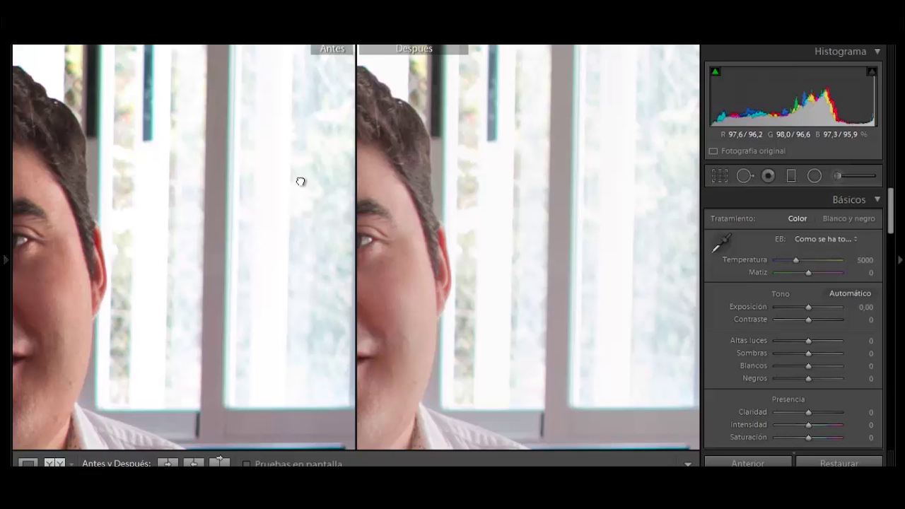
drag(302, 181, 528, 170)
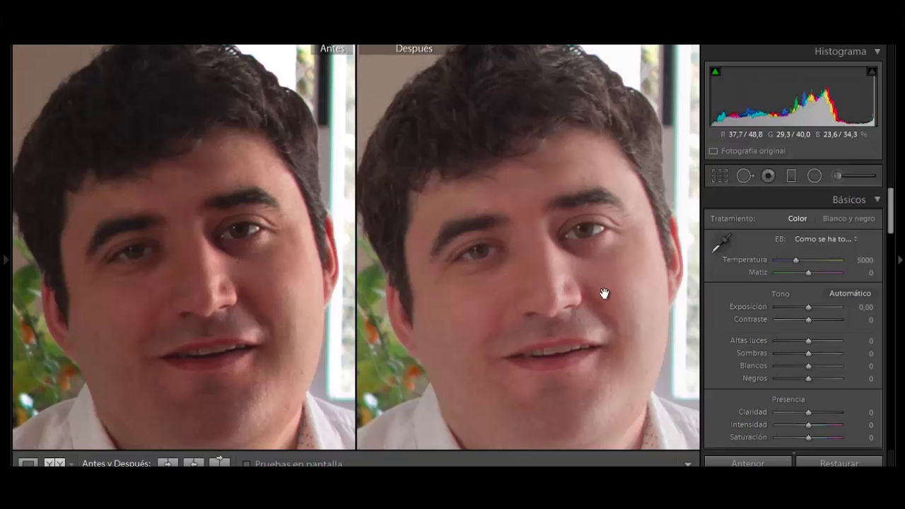
click(658, 283)
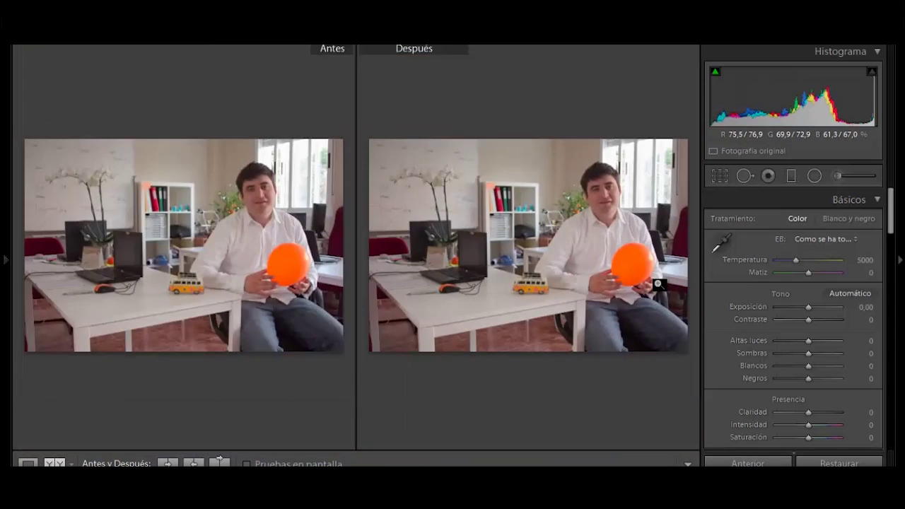
click(28, 463)
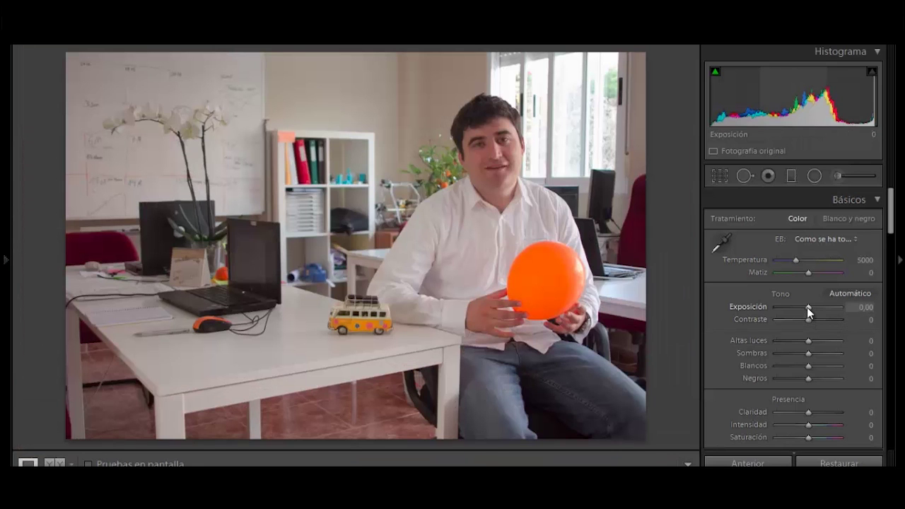
Step: Reset Exposición in Básicos and set it to +0,52
drag(808, 306, 810, 307)
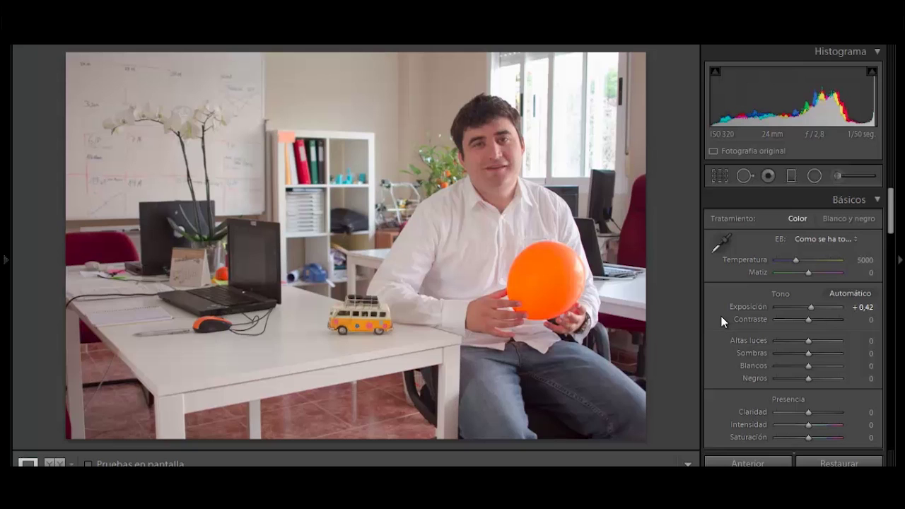
double_click(813, 310)
drag(806, 309, 810, 307)
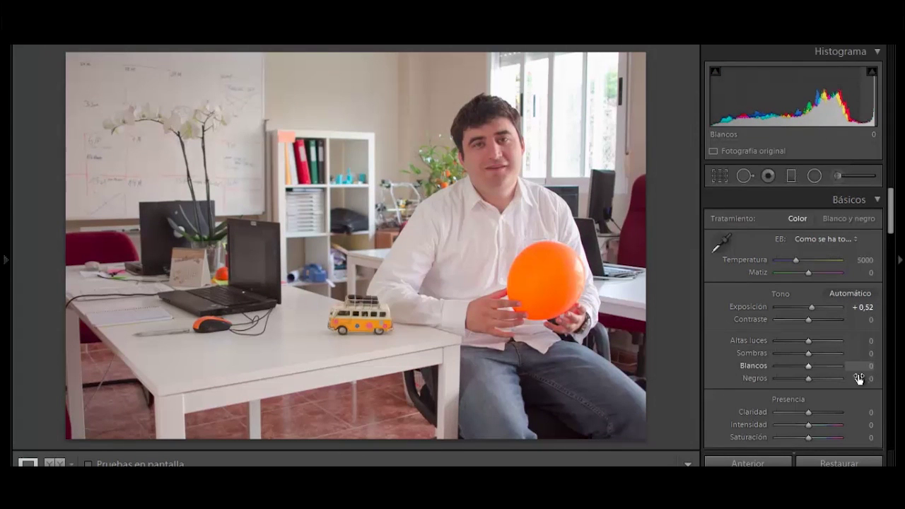
Step: Set Negros to -21, briefly overshooting to -31 first
click(798, 380)
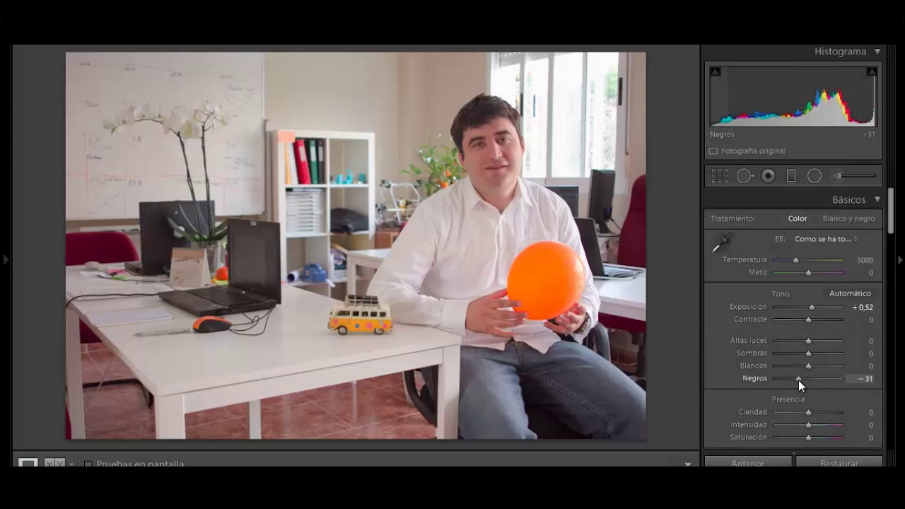
drag(800, 380, 803, 379)
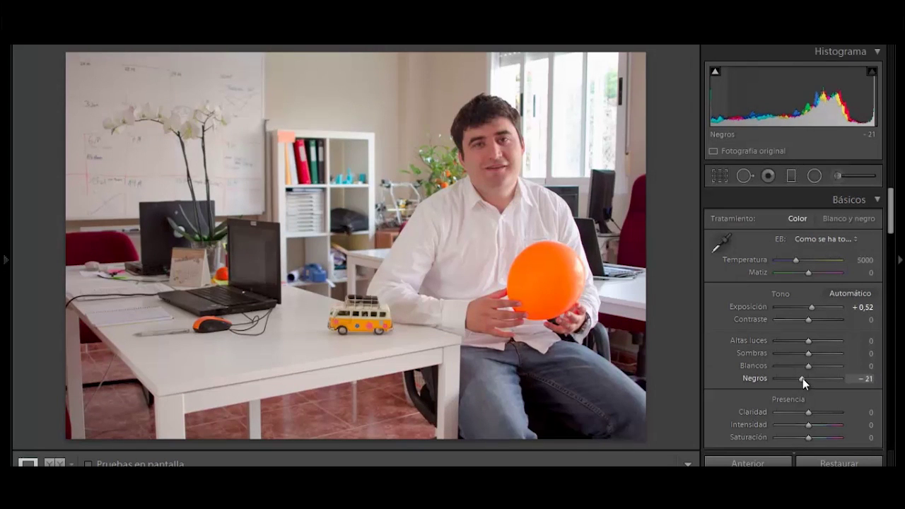
drag(892, 214, 893, 288)
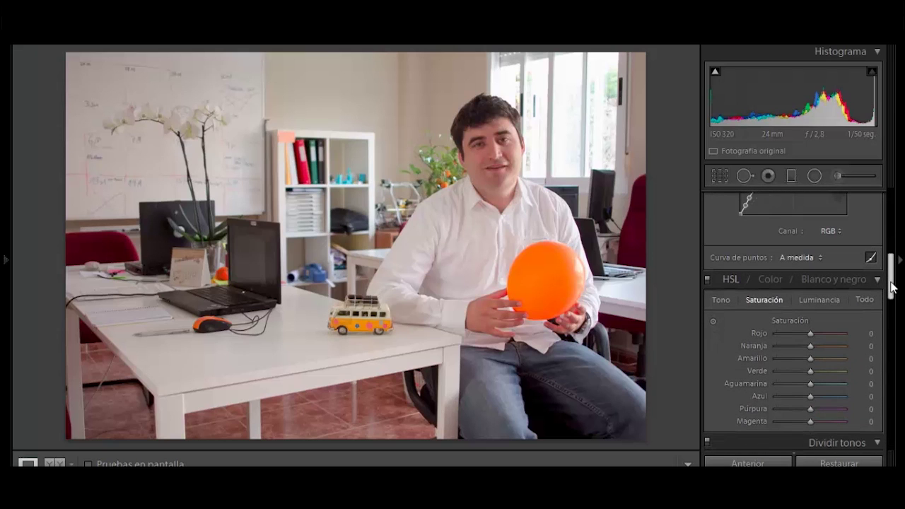
Step: In Curva de tonos, switch to region editing and back to point editing, then list the Curva de puntos presets
drag(892, 281, 881, 188)
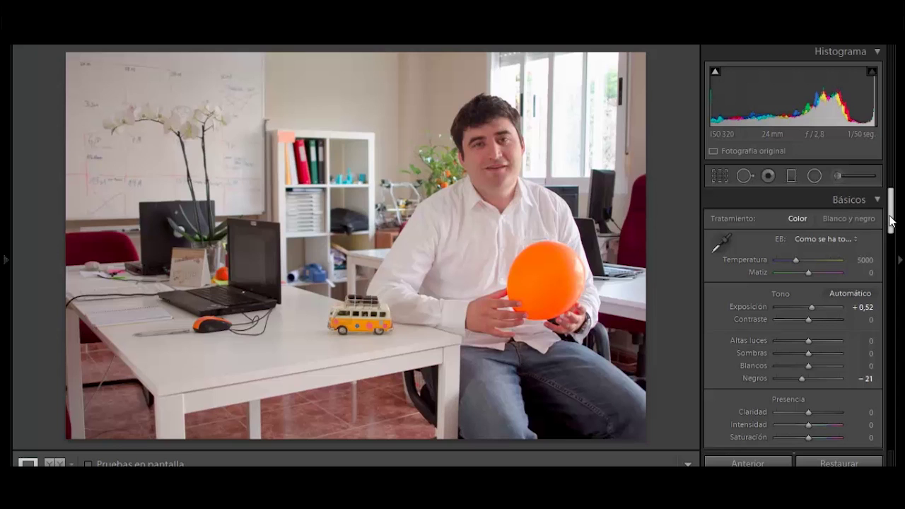
drag(890, 221, 889, 264)
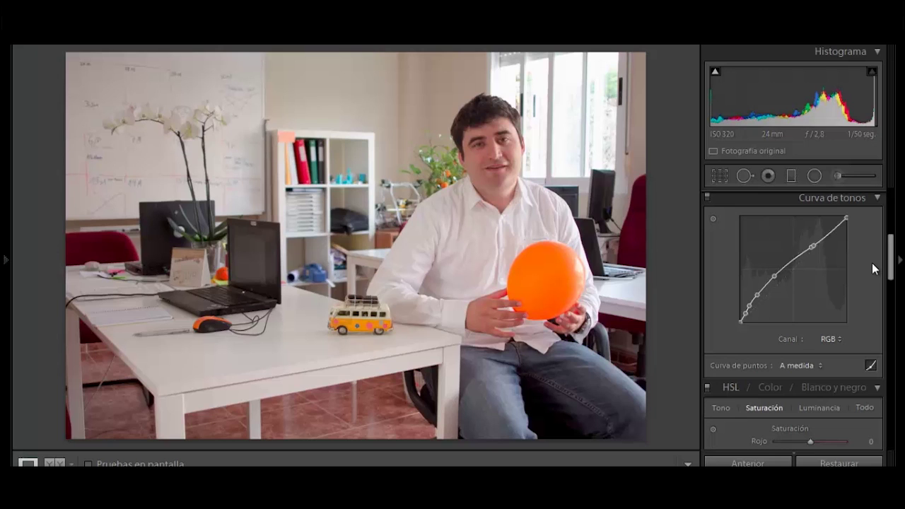
click(871, 367)
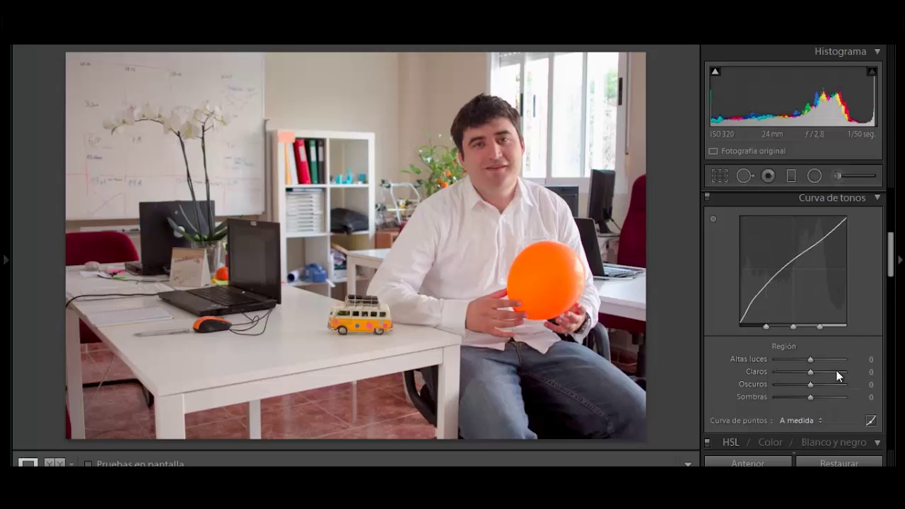
click(871, 421)
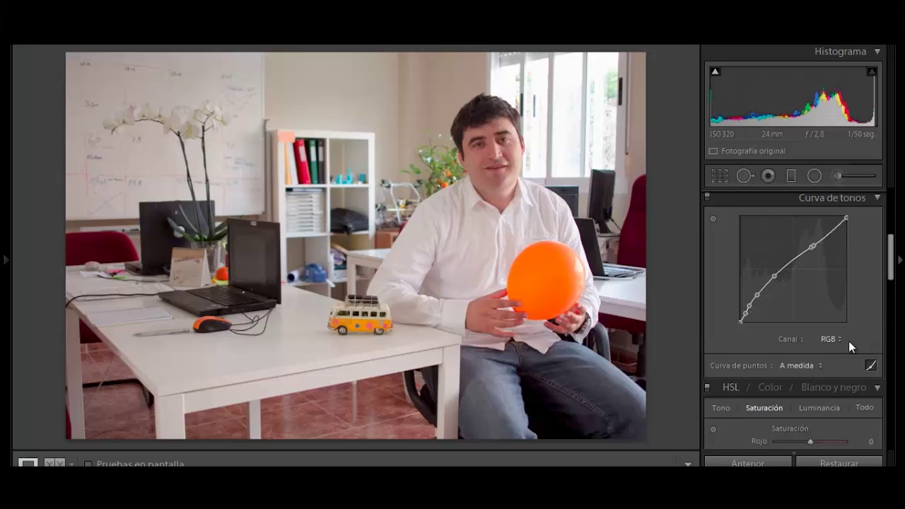
click(820, 367)
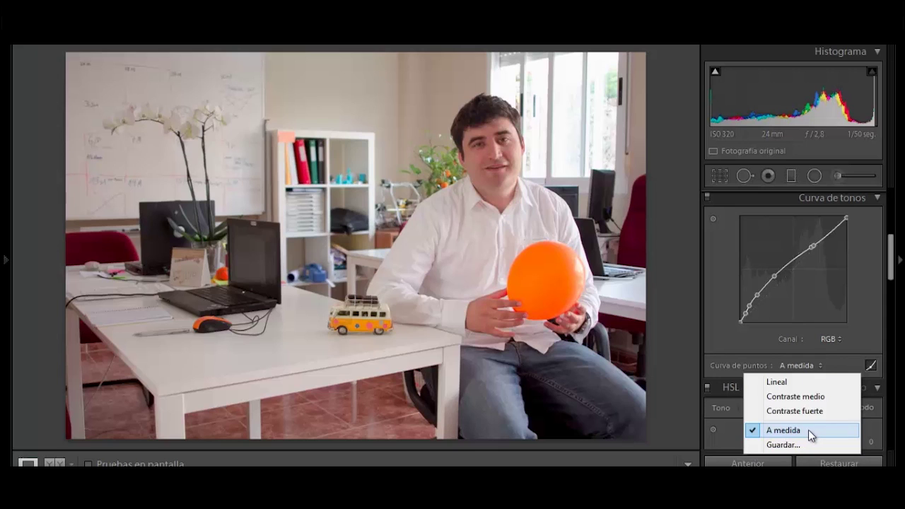
Step: Keep the A medida point curve and leave the Canal setting on RGB
click(861, 334)
click(837, 340)
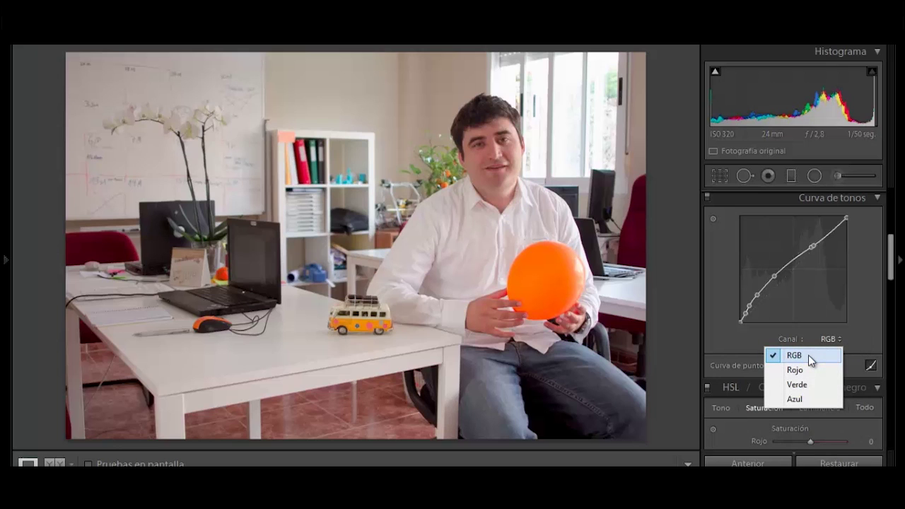
click(856, 333)
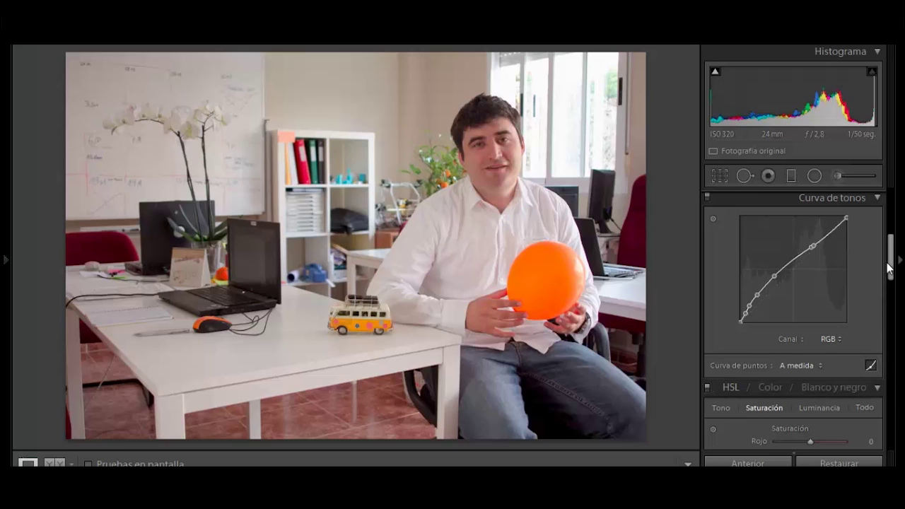
drag(891, 263, 888, 190)
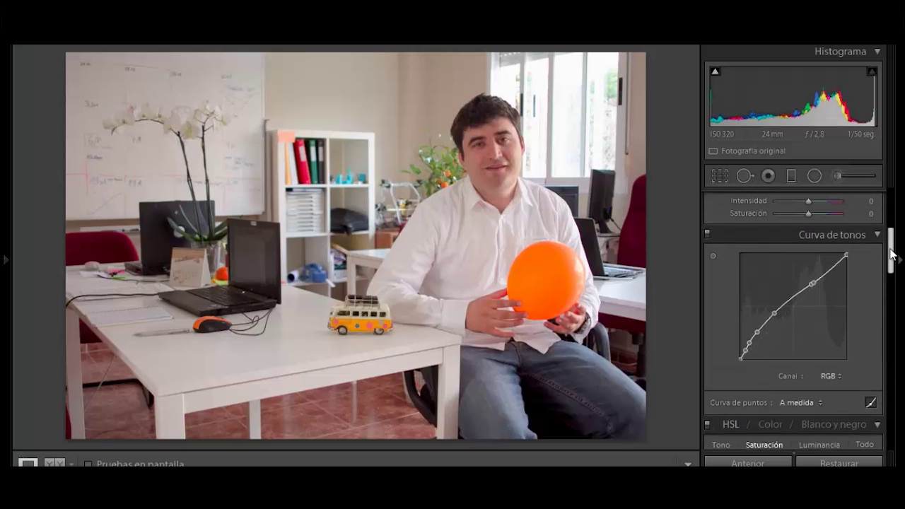